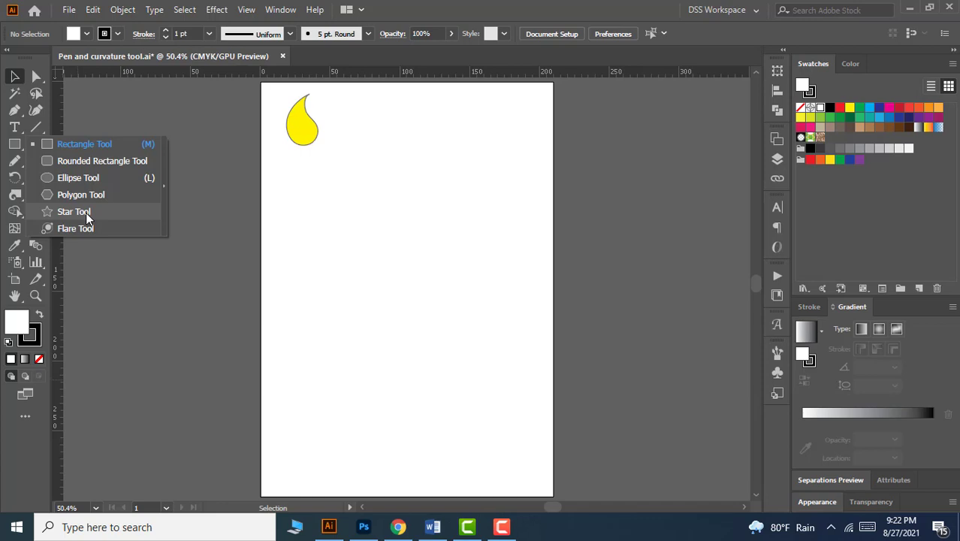
# Draw a wide rectangle below the yellow drop and a square about 42 mm wide on the right side of the artboard.
pyautogui.click(97, 143)
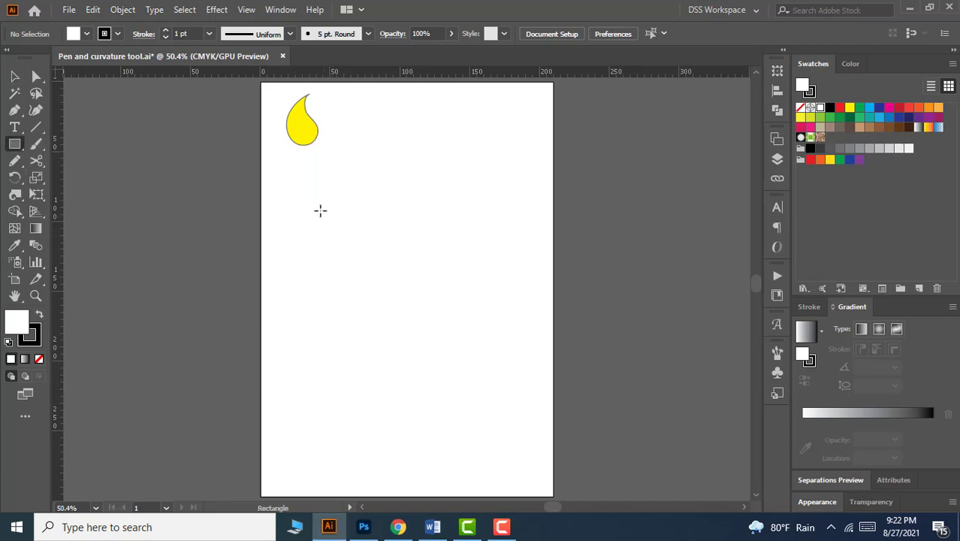
pyautogui.moveTo(308, 194); pyautogui.dragTo(385, 228)
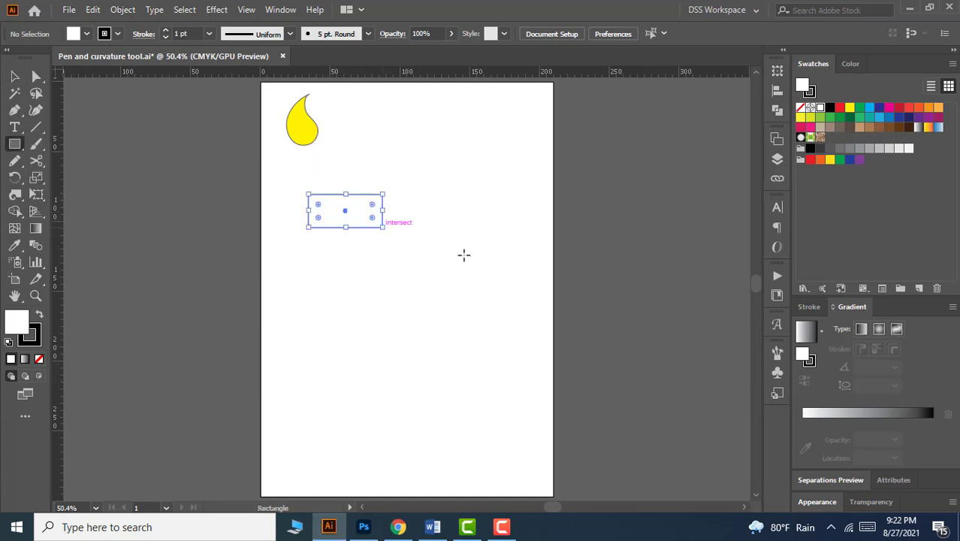
pyautogui.moveTo(441, 174)
pyautogui.mouseDown()
pyautogui.moveTo(472, 231)
pyautogui.moveTo(484, 311)
pyautogui.mouseUp()
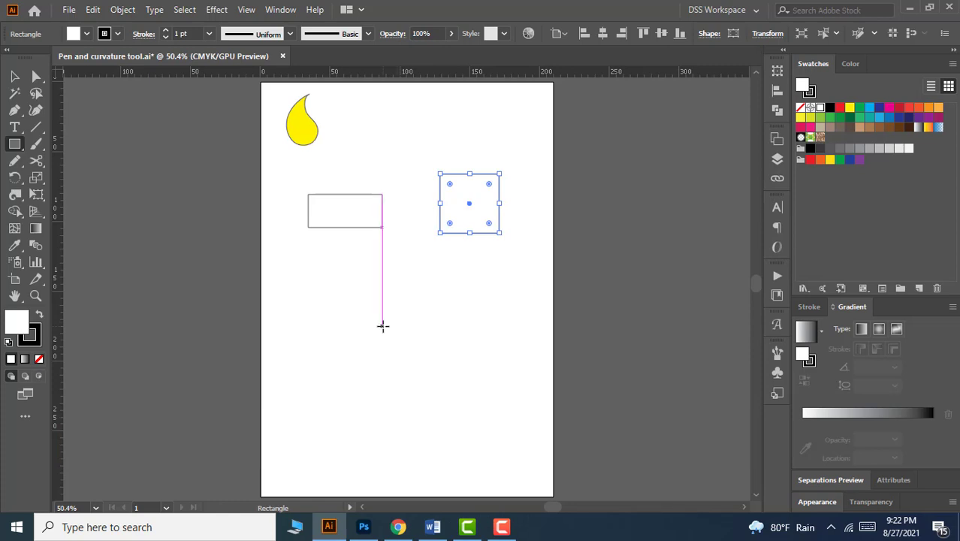
# Start an exact-size rectangle below the first one, entering a width of 100 mm and a height of 50 mm.
pyautogui.click(382, 326)
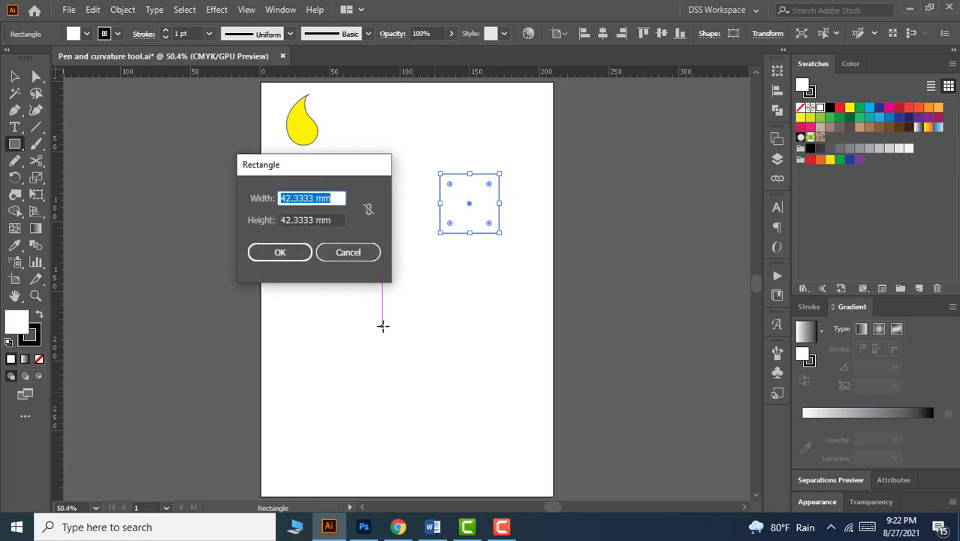
pyautogui.moveTo(363, 167); pyautogui.dragTo(427, 172)
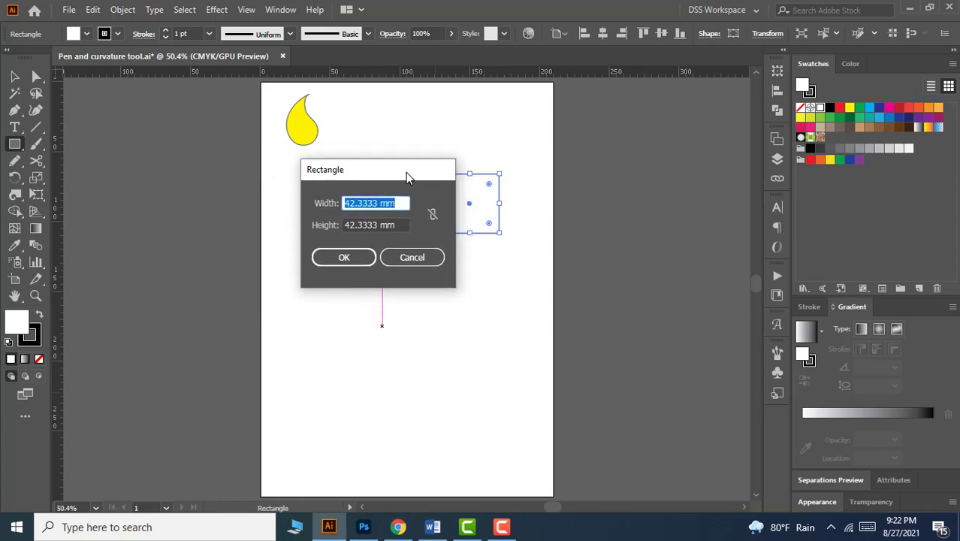
pyautogui.click(401, 203)
pyautogui.click(400, 221)
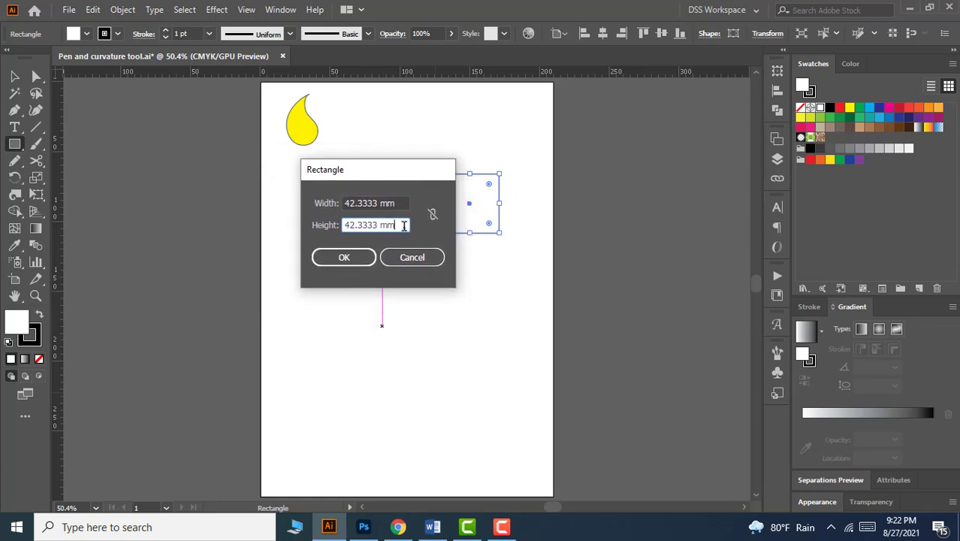
pyautogui.click(399, 202)
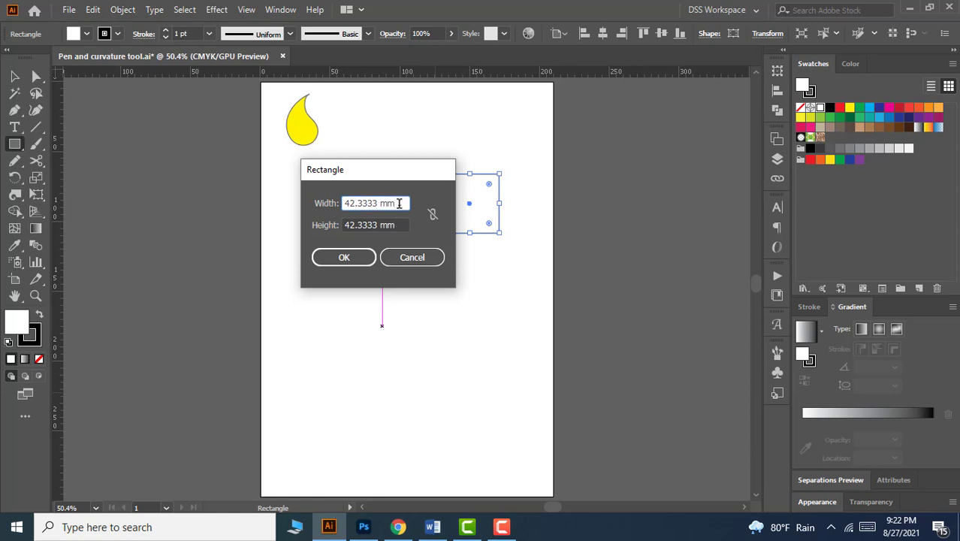
pyautogui.moveTo(399, 203); pyautogui.dragTo(308, 203)
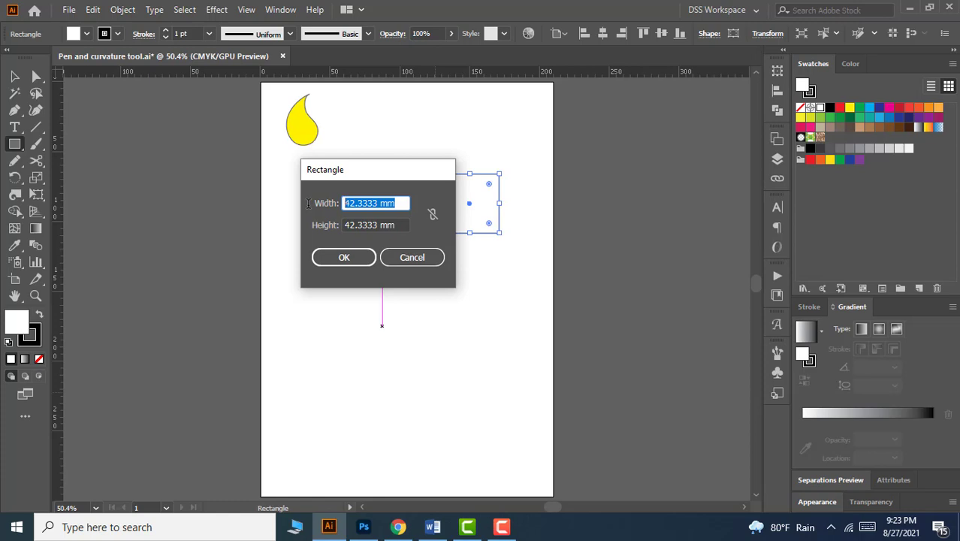
pyautogui.write('1')
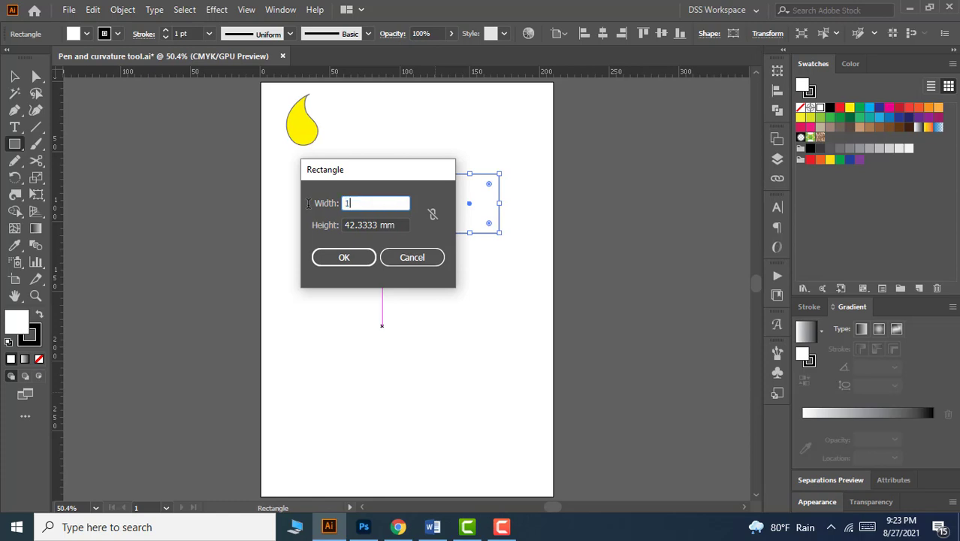
pyautogui.write('00mm')
pyautogui.press('Tab')
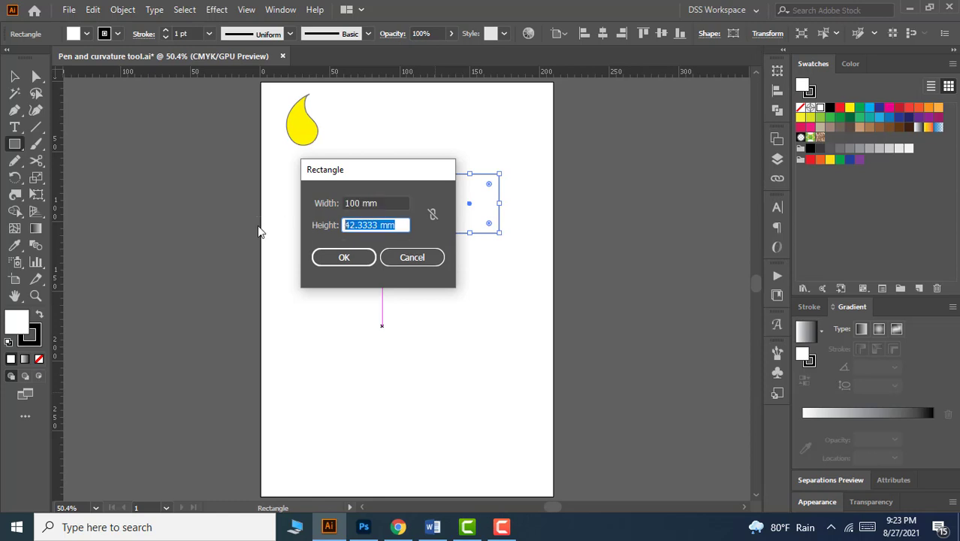
pyautogui.write('50mm')
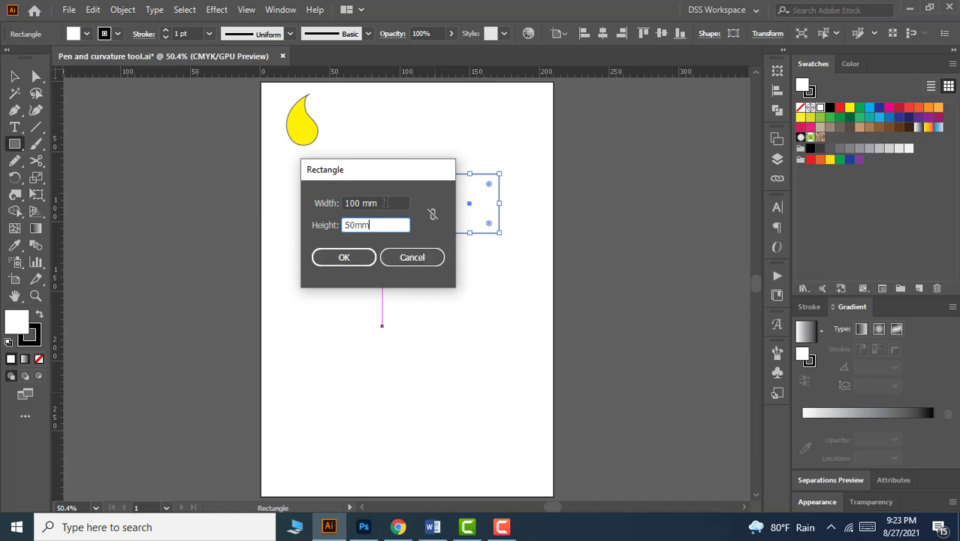
# Set the new rectangle's size in inches, with a width of 3 in and a height of 1 in.
pyautogui.click(385, 203)
pyautogui.moveTo(380, 203); pyautogui.dragTo(318, 207)
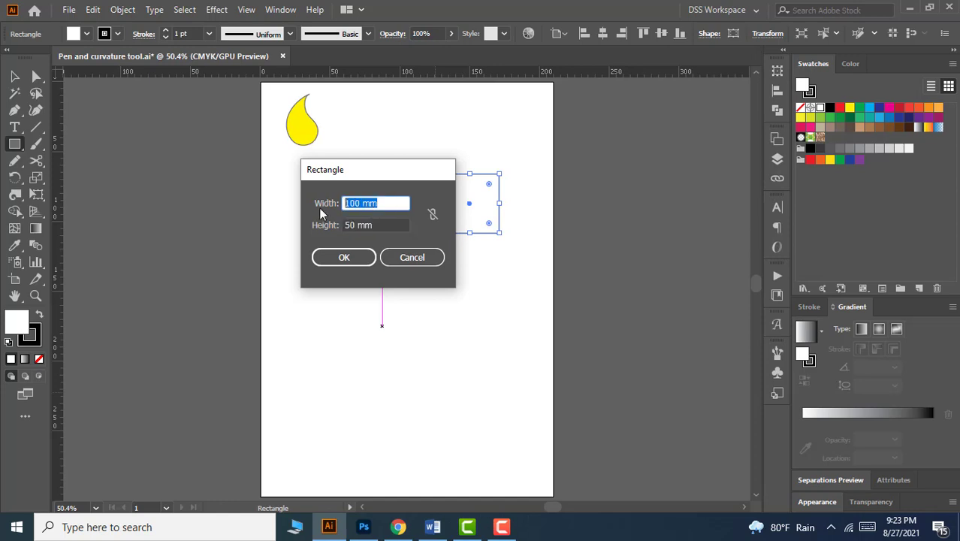
pyautogui.write('3in')
pyautogui.press('Tab')
pyautogui.write('1')
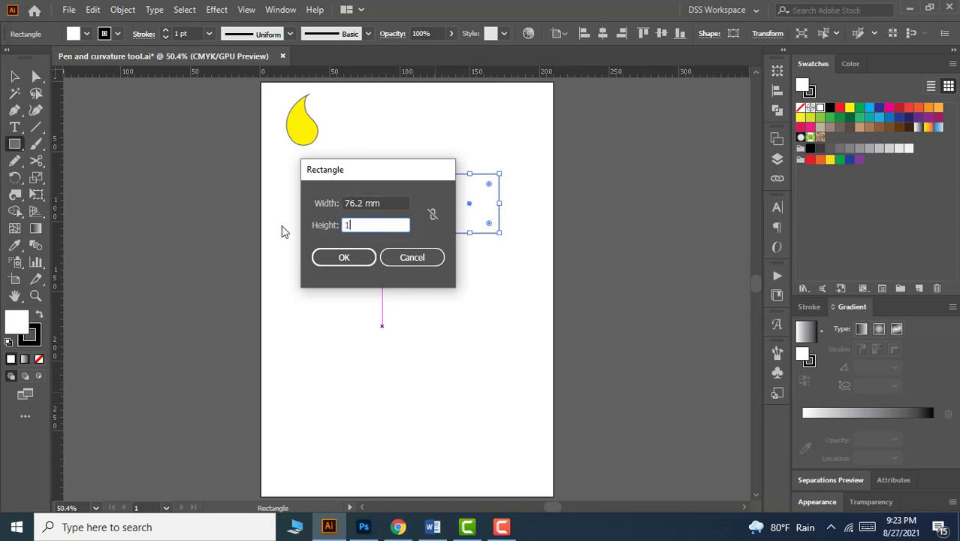
pyautogui.write('in')
# Set both width and height of the new rectangle to 50 mm and create the square.
pyautogui.click(385, 203)
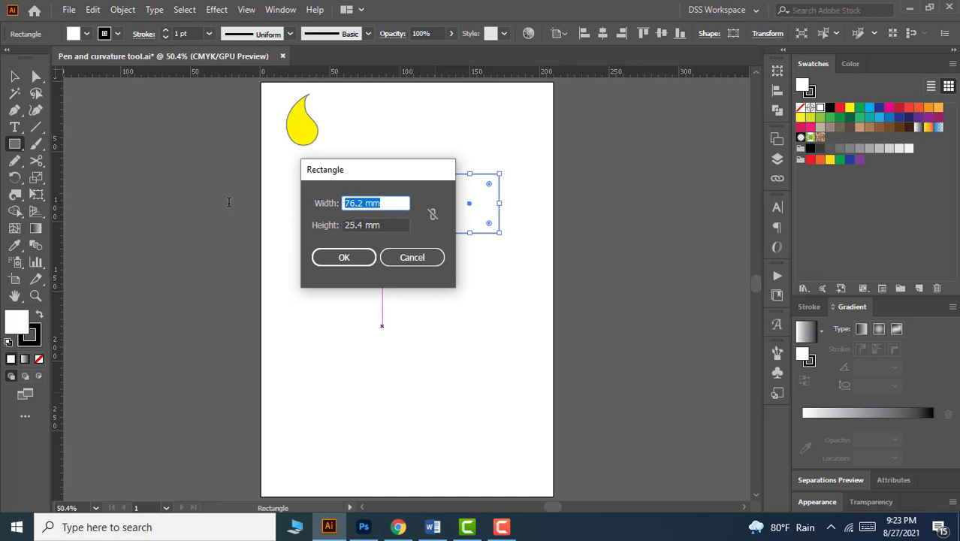
pyautogui.write('50 mm')
pyautogui.press('Tab')
pyautogui.write('500')
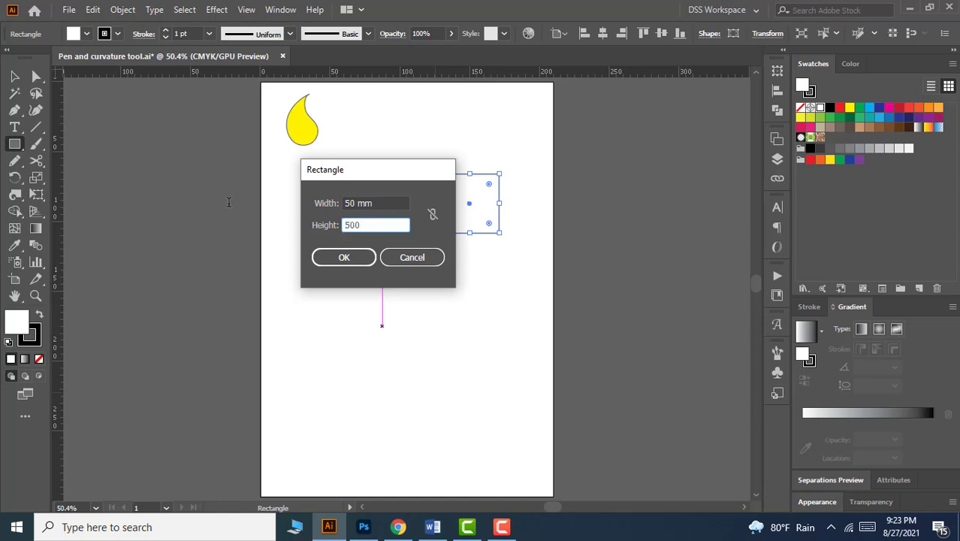
pyautogui.press('BackSpace')
pyautogui.write('mm')
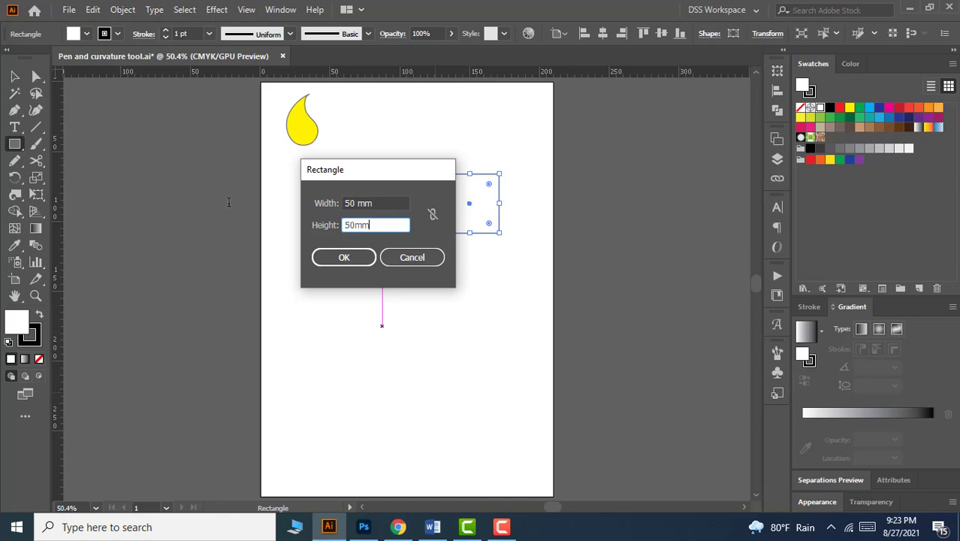
pyautogui.click(356, 260)
# Move the 50 mm square directly beneath the wide rectangle and round all its corners by about 9.7 mm.
pyautogui.click(13, 79)
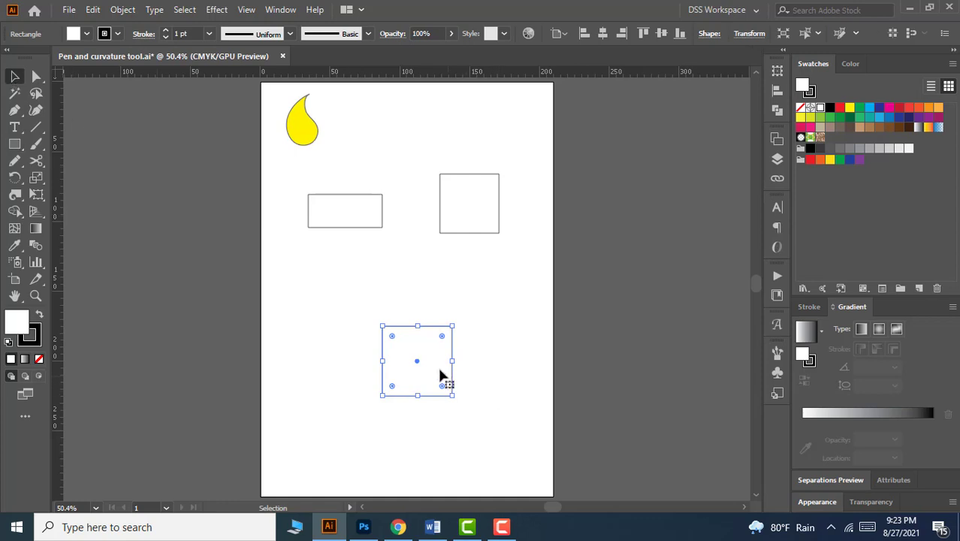
pyautogui.moveTo(415, 360); pyautogui.dragTo(343, 285)
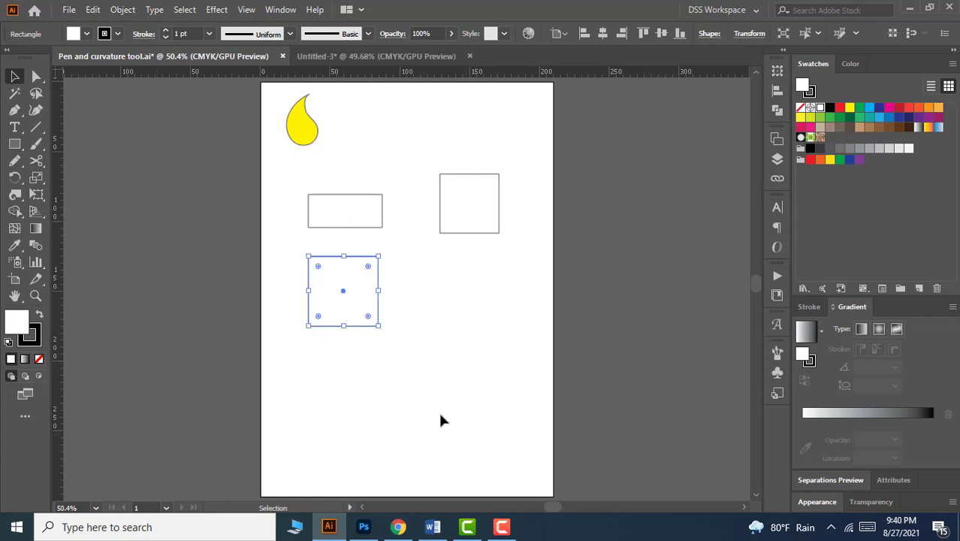
pyautogui.scroll(1, 335, 280)
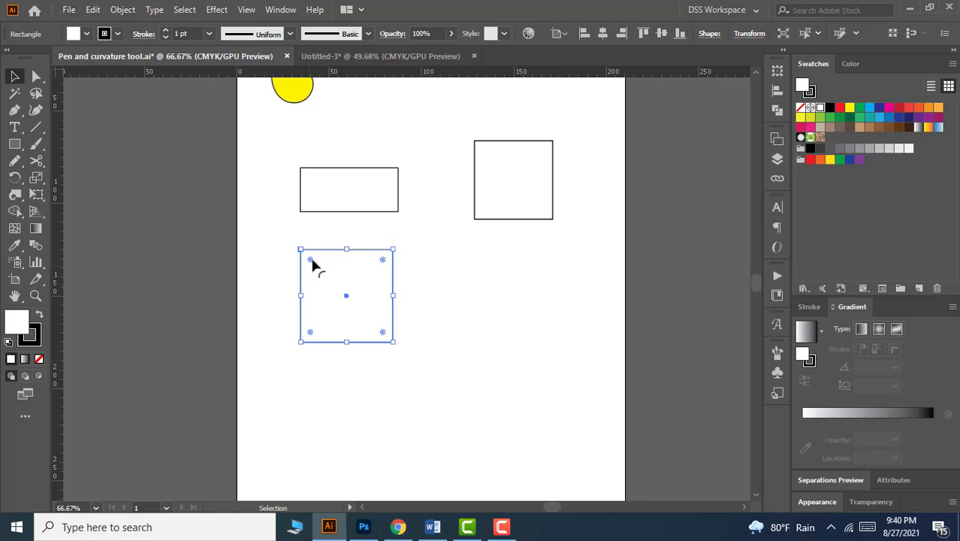
pyautogui.moveTo(312, 260)
pyautogui.mouseDown()
pyautogui.moveTo(328, 284)
pyautogui.moveTo(319, 268)
pyautogui.mouseUp()
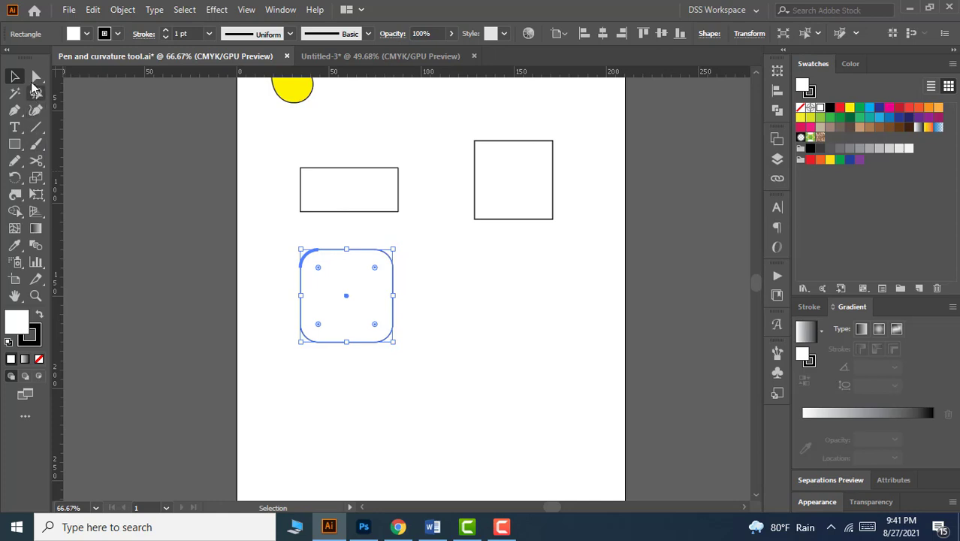
# Directly select the rounded square and step its radius for all corners through 14 mm and 7 mm, ending at 9 mm.
pyautogui.click(34, 78)
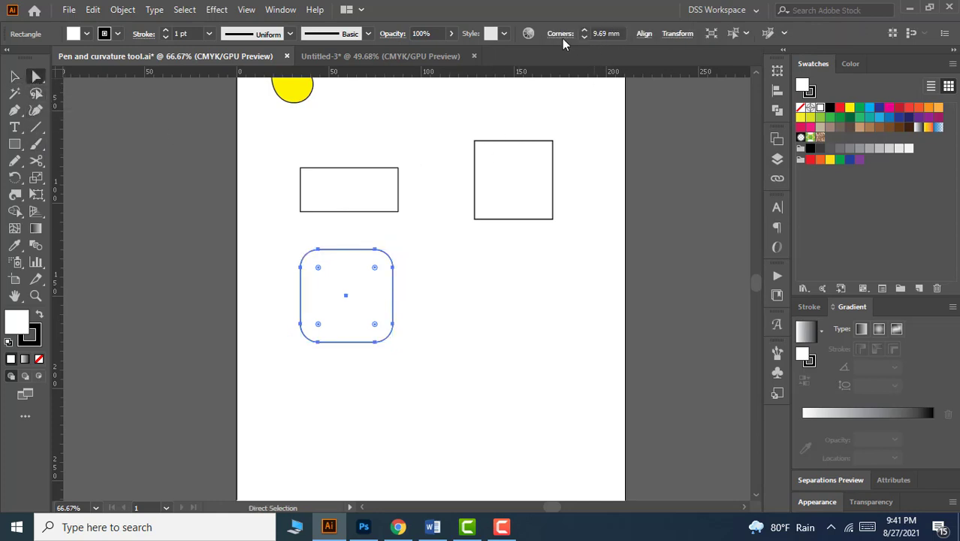
pyautogui.click(618, 33)
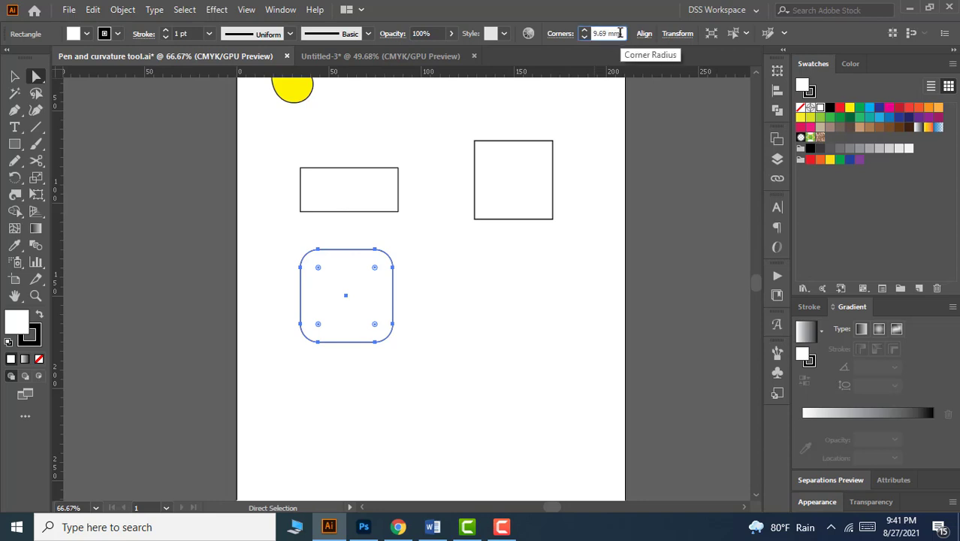
pyautogui.write('11')
pyautogui.press('Return')
pyautogui.press('Down')
pyautogui.press('Up')
pyautogui.press('Up')
pyautogui.press('Up')
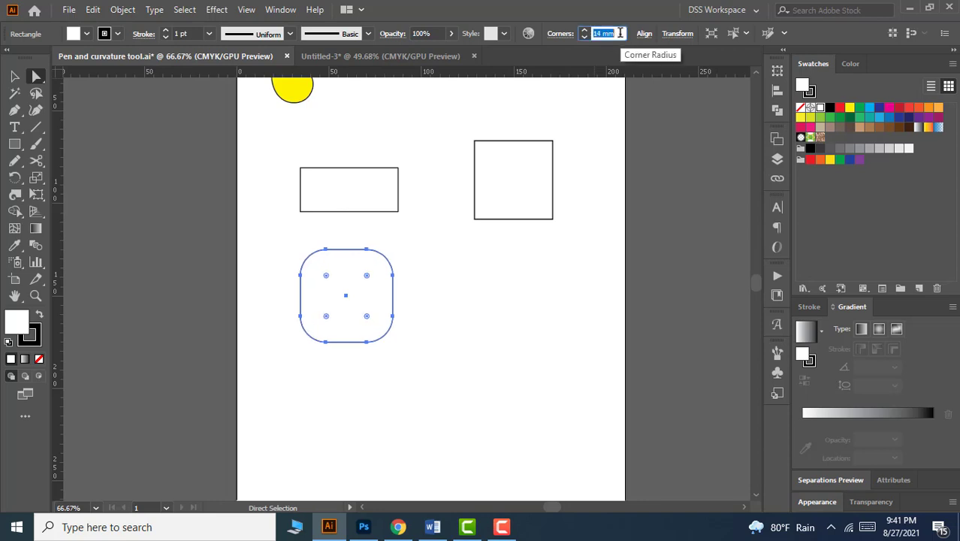
pyautogui.press('Down')
pyautogui.press('Down')
pyautogui.press('Down')
pyautogui.press('Down')
pyautogui.press('Up')
pyautogui.press('Down')
pyautogui.press('Down')
pyautogui.press('Down')
pyautogui.press('Down')
pyautogui.press('Down')
pyautogui.press('Down')
pyautogui.press('Down')
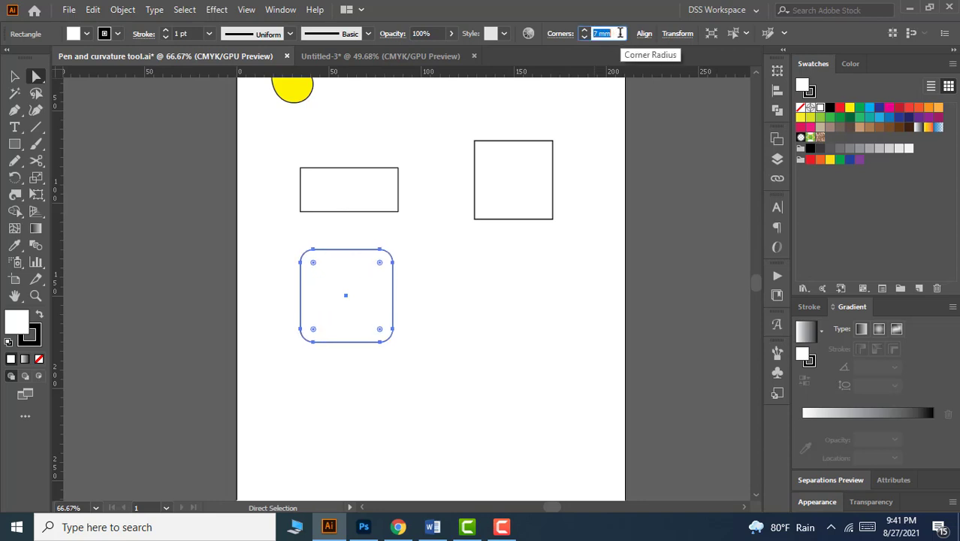
pyautogui.press('Up')
pyautogui.press('Up')
pyautogui.press('Up')
pyautogui.press('Up')
pyautogui.press('Up')
pyautogui.press('Up')
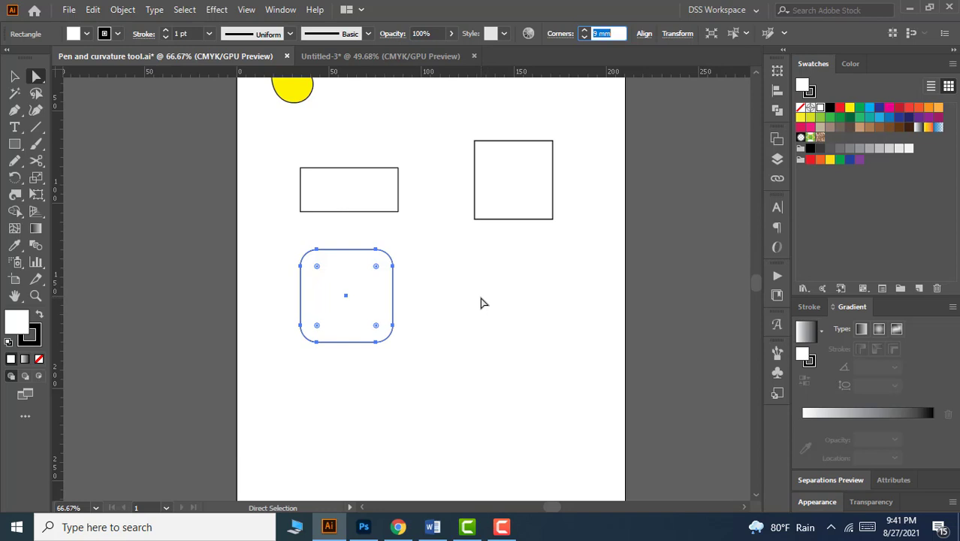
# Select only the upper-left corner of the rounded square and set its corner radius to 12 mm.
pyautogui.click(318, 268)
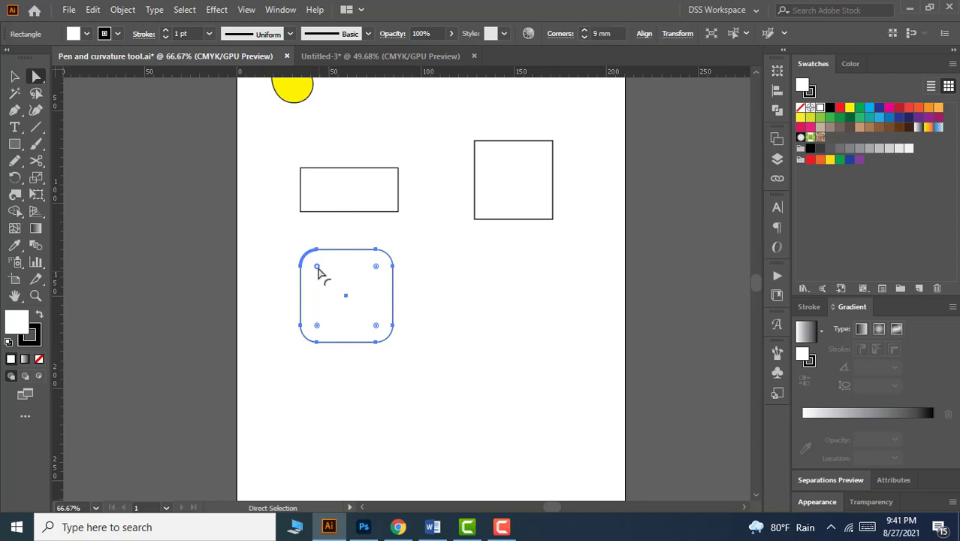
pyautogui.moveTo(319, 268)
pyautogui.mouseDown()
pyautogui.moveTo(339, 296)
pyautogui.moveTo(314, 265)
pyautogui.mouseUp()
pyautogui.click(605, 34)
pyautogui.write('14')
pyautogui.press('Return')
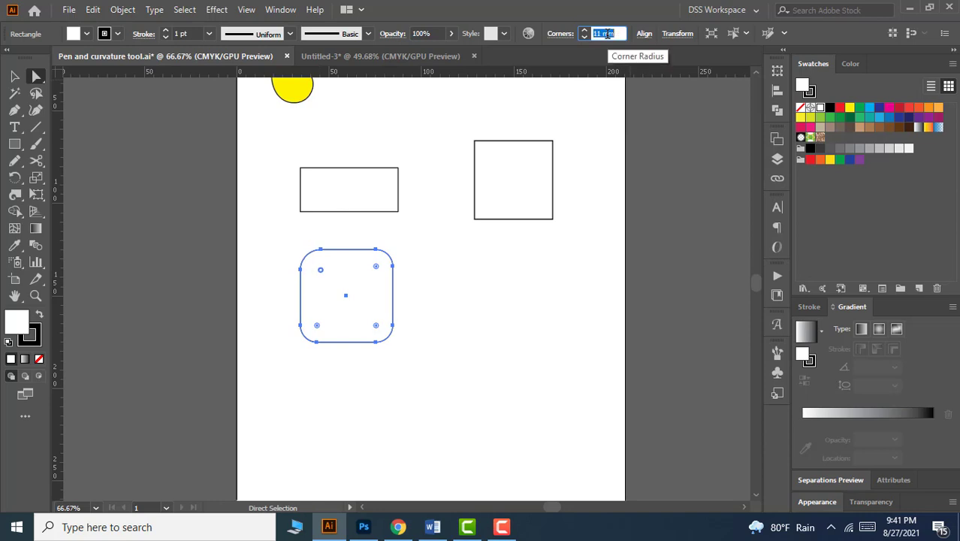
pyautogui.press('Down')
pyautogui.press('Down')
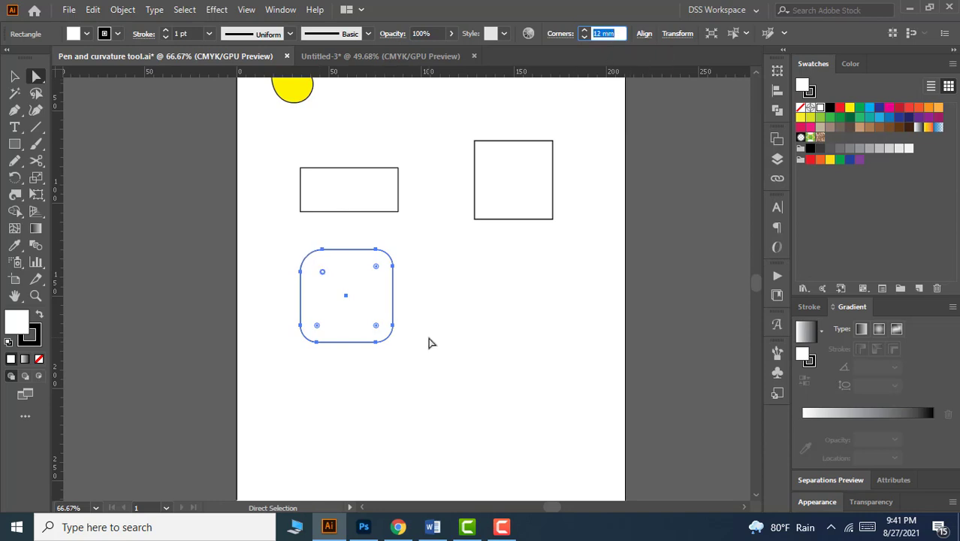
# Select the lower-left and upper-right corners of the square together and round both all the way to its centre.
pyautogui.click(317, 329)
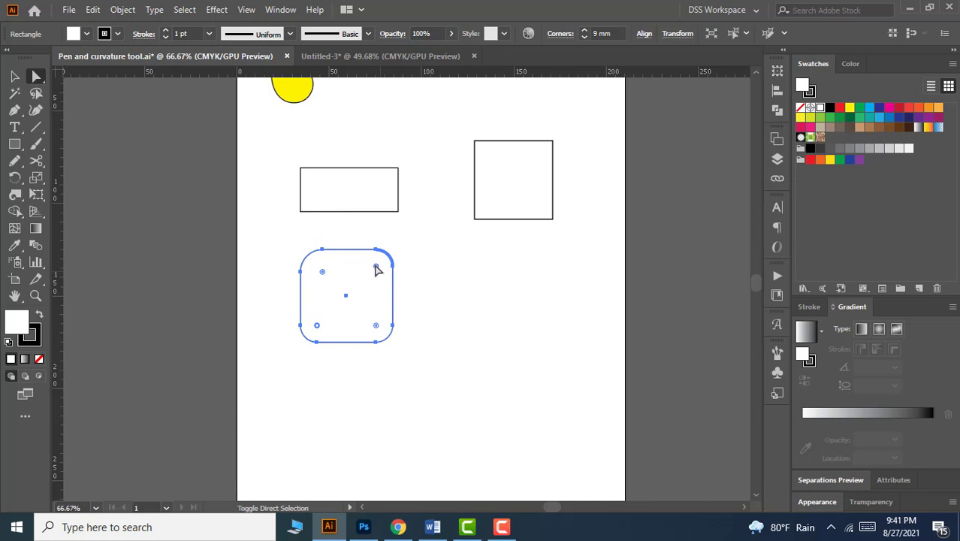
pyautogui.moveTo(377, 270); pyautogui.dragTo(349, 301)
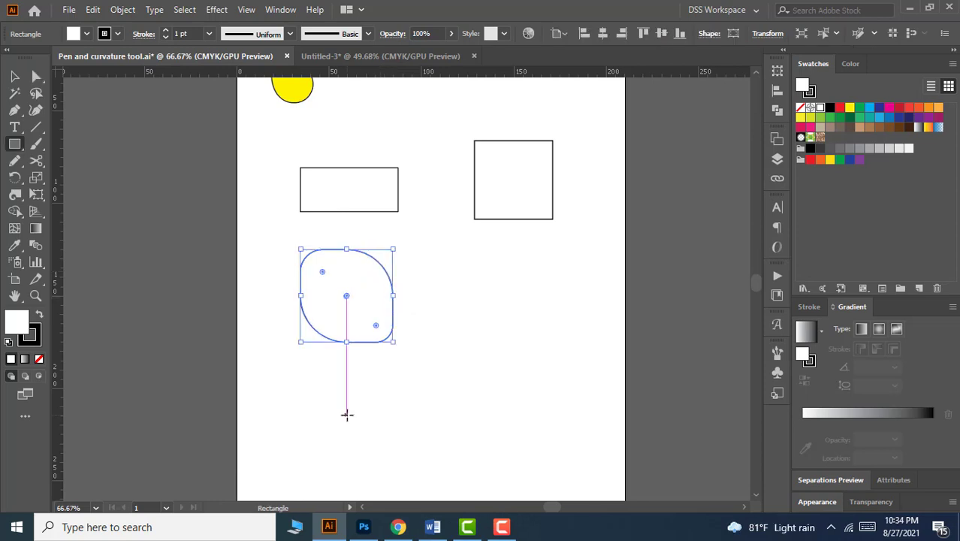
# Draw a wide ellipse below the upper-right square and a circle about 49 mm in diameter beneath it.
pyautogui.click(15, 144)
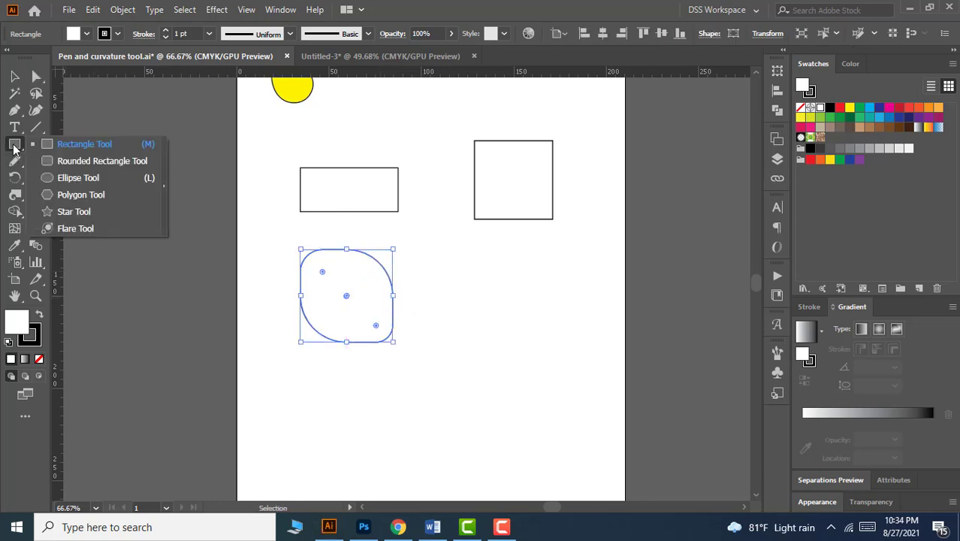
pyautogui.click(67, 178)
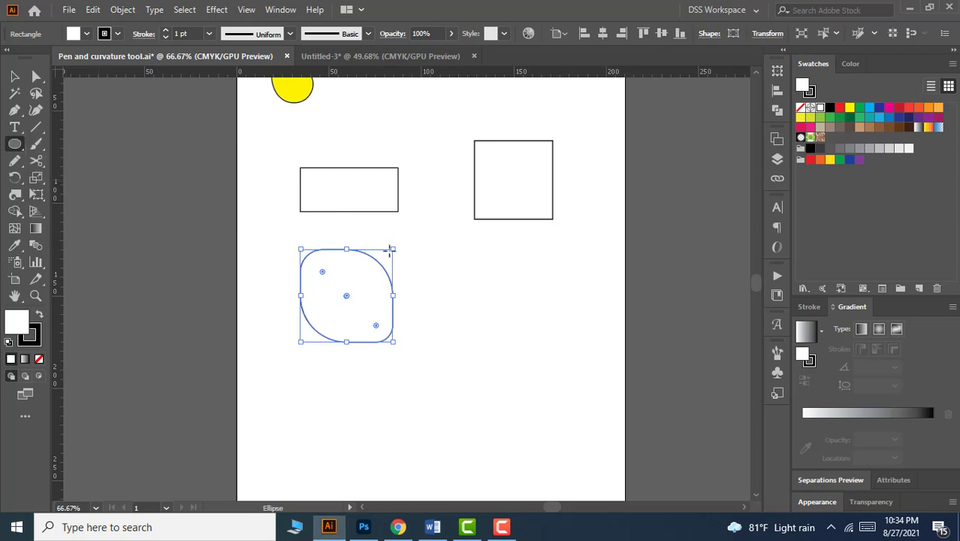
pyautogui.moveTo(466, 273); pyautogui.dragTo(566, 314)
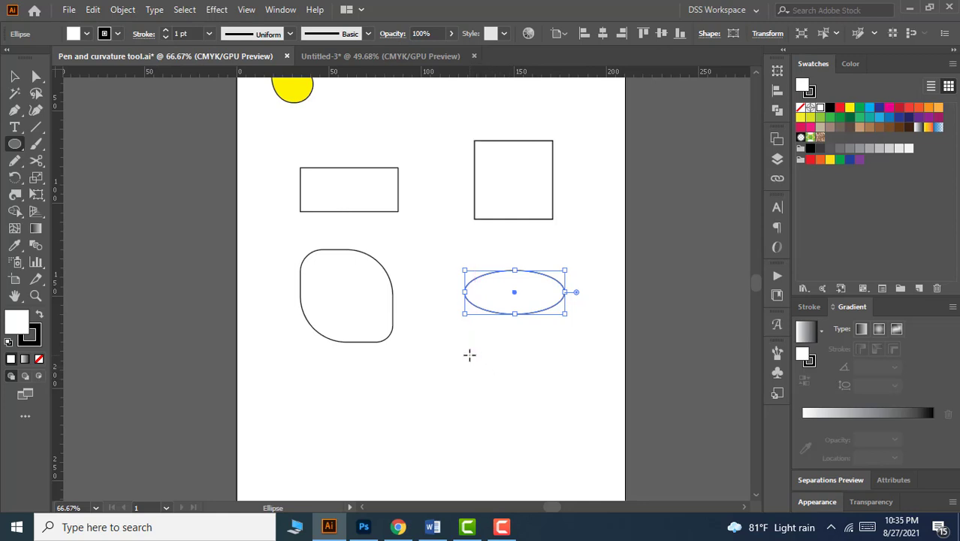
pyautogui.moveTo(470, 355); pyautogui.dragTo(560, 445)
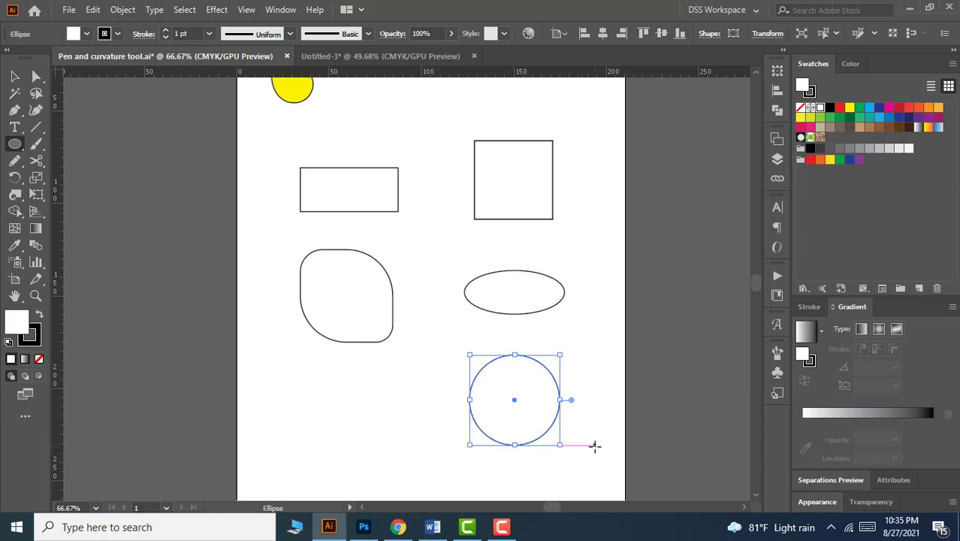
# Create a circle 50 mm wide and 50 mm high below the rounded square and move it slightly up and to the left.
pyautogui.click(350, 407)
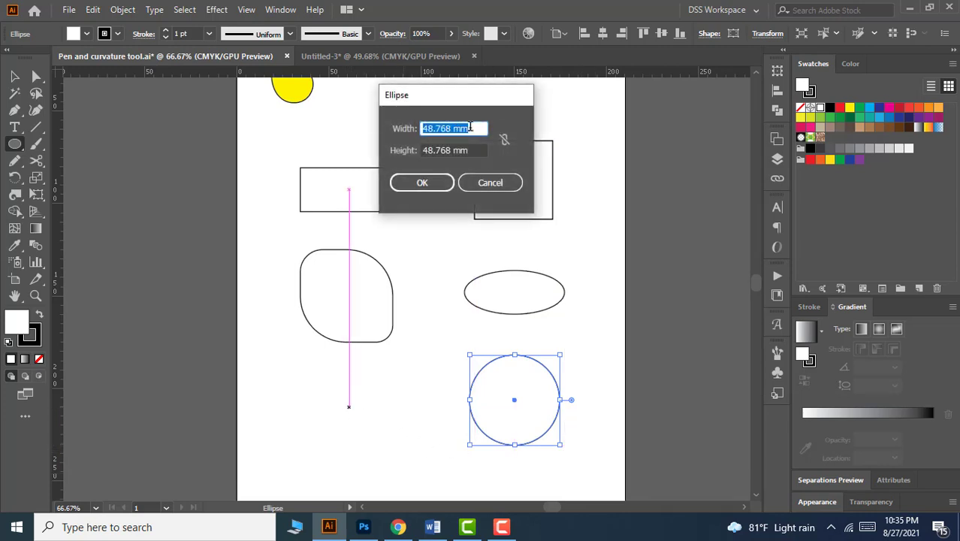
pyautogui.click(471, 128)
pyautogui.moveTo(470, 127); pyautogui.dragTo(419, 129)
pyautogui.write('5')
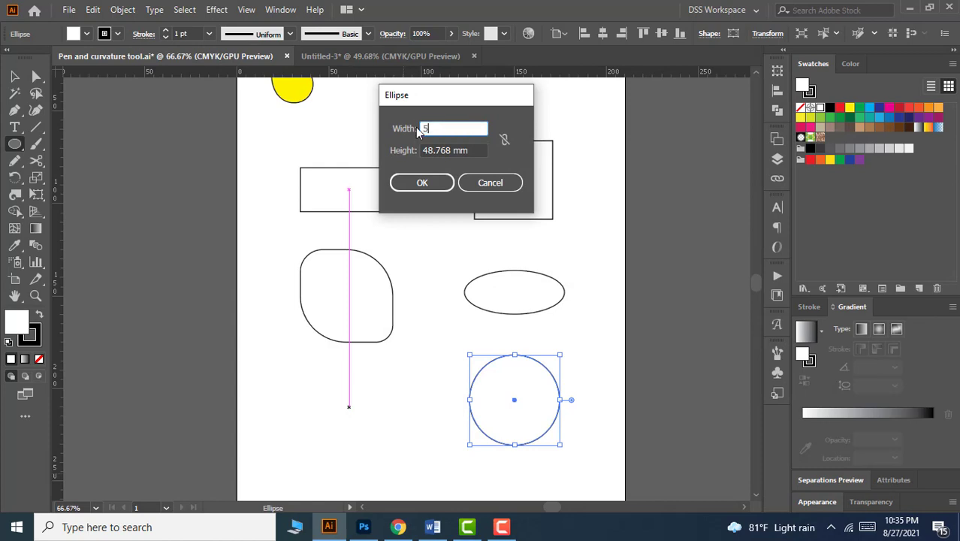
pyautogui.write('0')
pyautogui.press('Tab')
pyautogui.write('50')
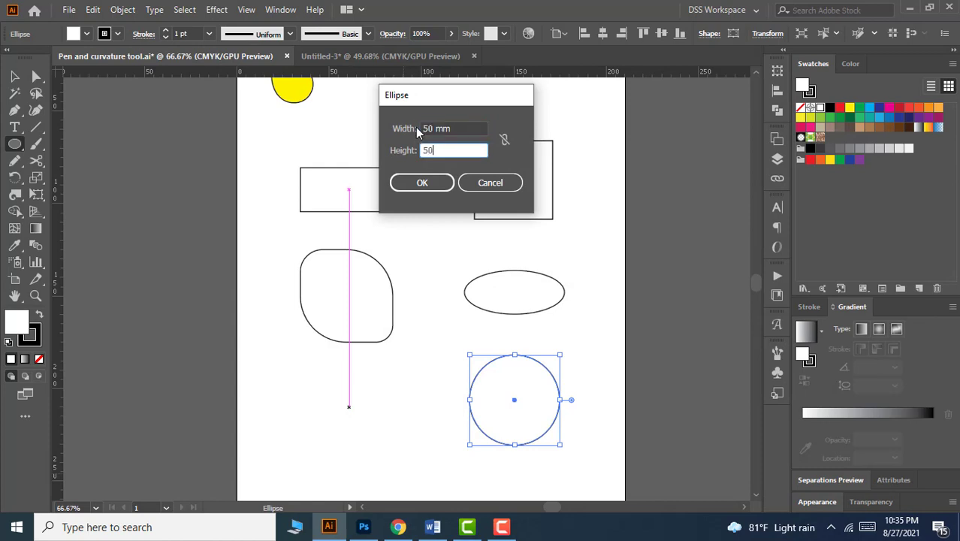
pyautogui.click(426, 184)
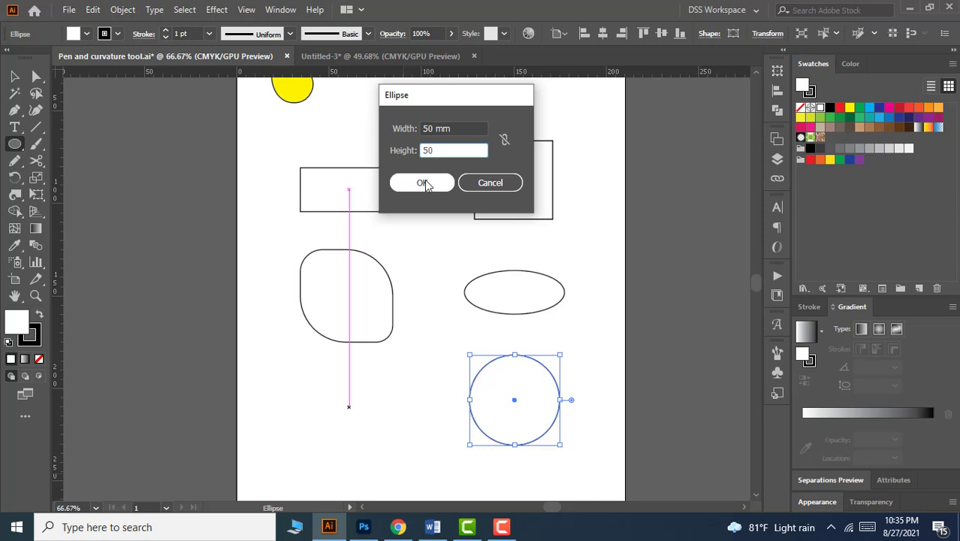
pyautogui.click(424, 185)
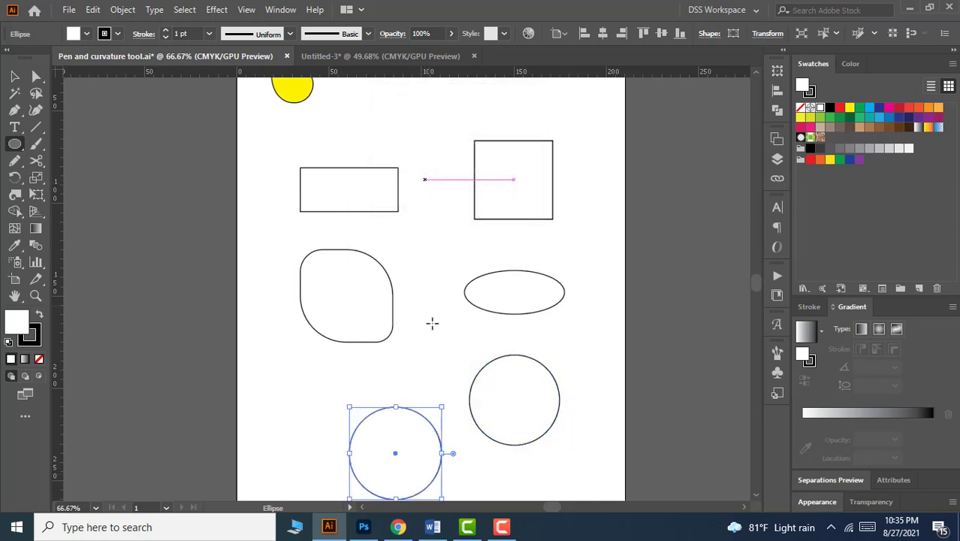
pyautogui.press('v')
pyautogui.moveTo(399, 453); pyautogui.dragTo(356, 425)
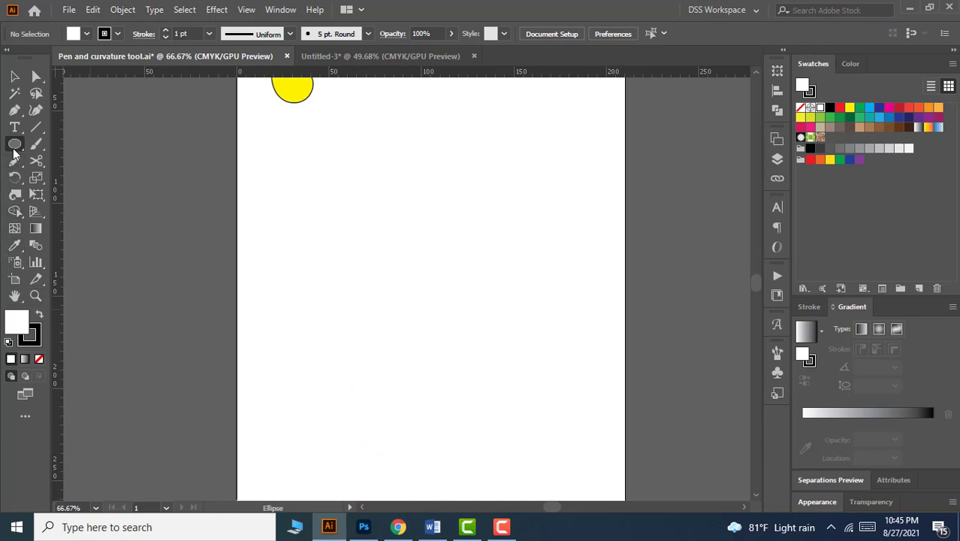
# Draw a six-sided polygon with a radius of about 36 mm in the upper left part of the empty artboard.
pyautogui.click(14, 145)
pyautogui.rightClick(14, 145)
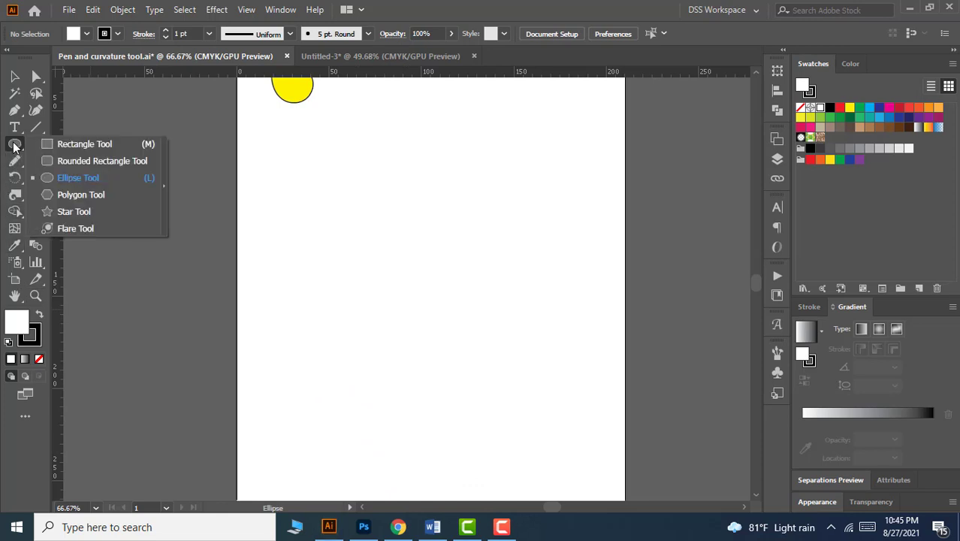
pyautogui.click(90, 195)
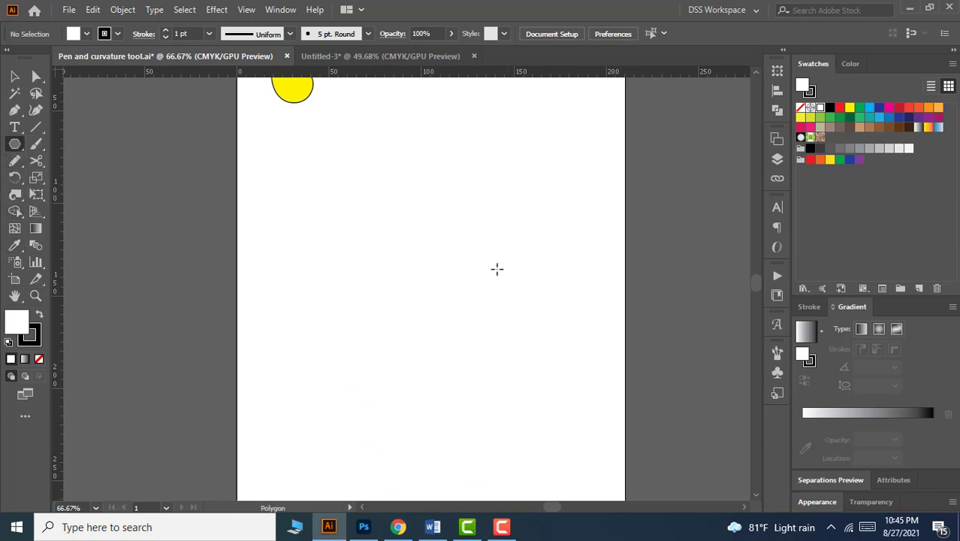
pyautogui.moveTo(358, 222); pyautogui.dragTo(399, 273)
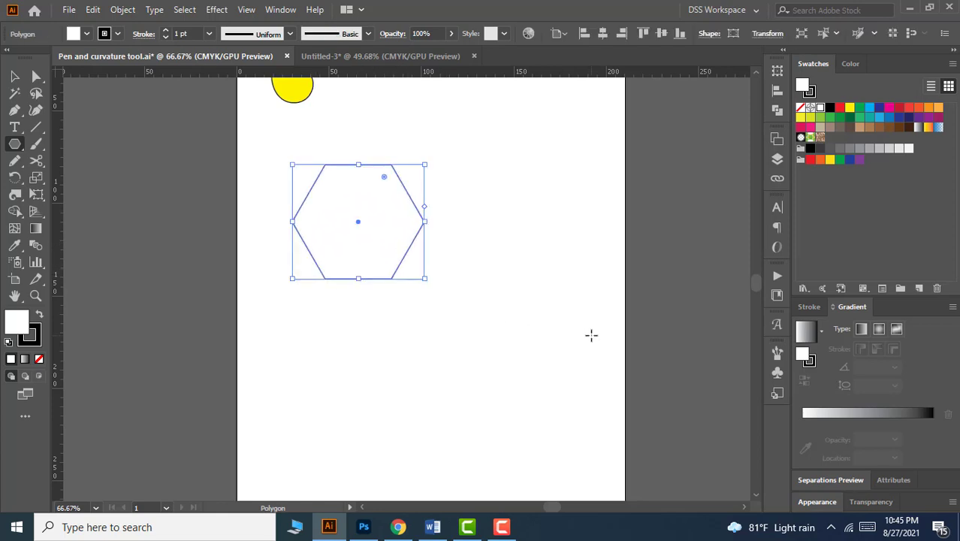
# Examine the radius and number-of-sides settings for creating a polygon at exact size, and leave without creating one.
pyautogui.click(576, 297)
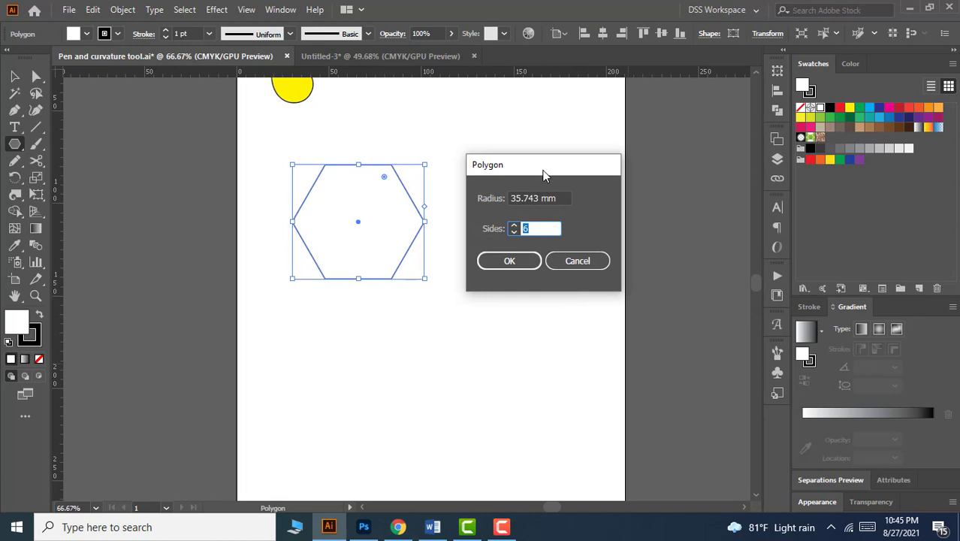
pyautogui.moveTo(544, 173); pyautogui.dragTo(535, 200)
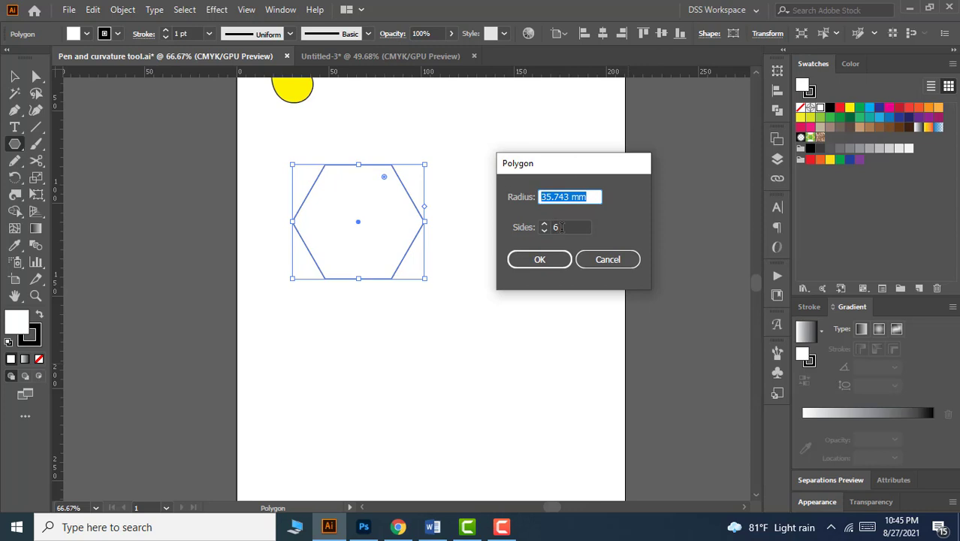
pyautogui.doubleClick(561, 227)
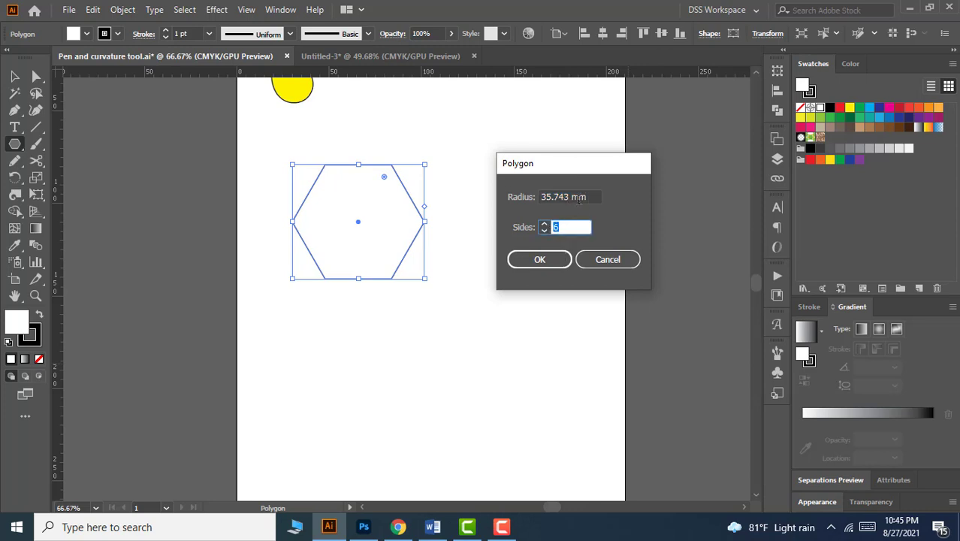
pyautogui.moveTo(587, 197); pyautogui.dragTo(530, 197)
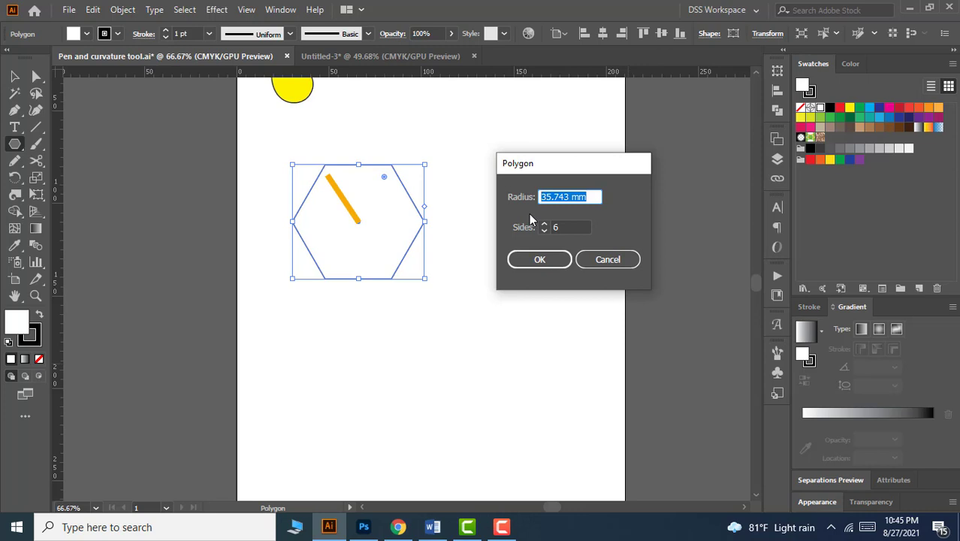
pyautogui.doubleClick(566, 227)
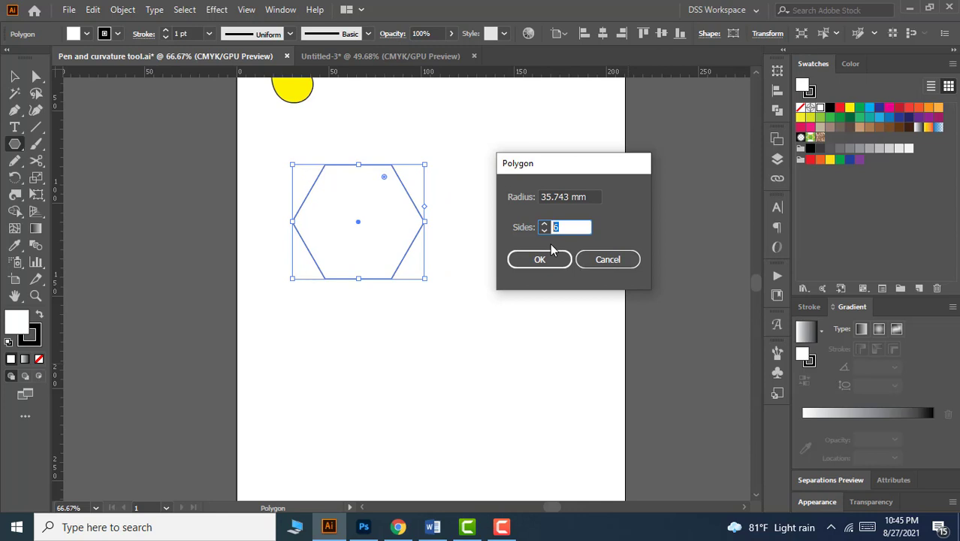
pyautogui.click(612, 262)
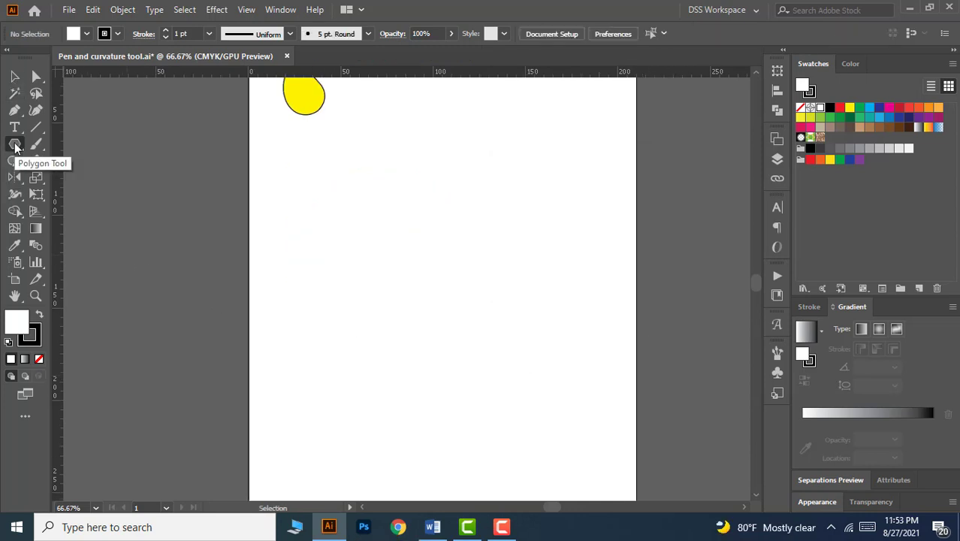
# Draw a five-pointed star with an outer radius of about 51 mm and an inner radius of about 25 mm on the artboard.
pyautogui.moveTo(15, 146); pyautogui.dragTo(95, 210)
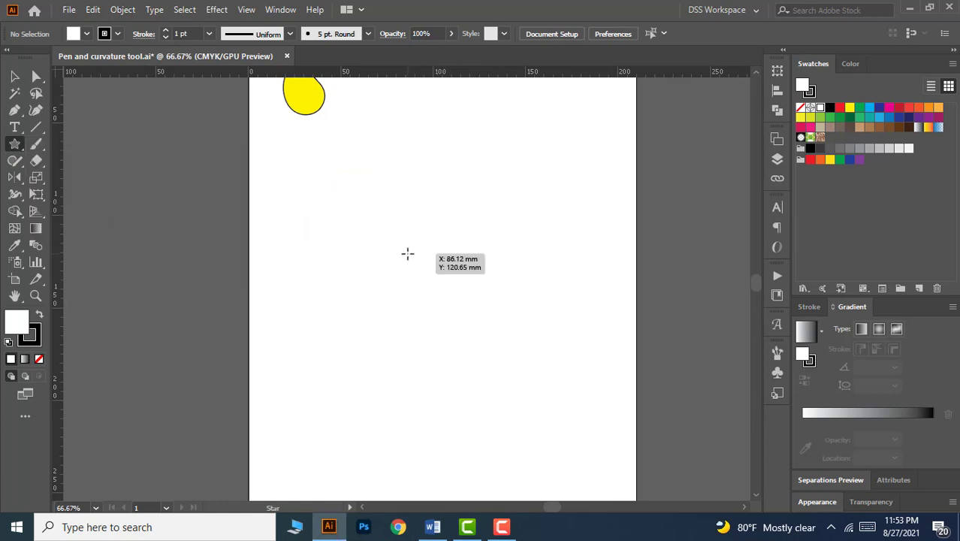
pyautogui.moveTo(407, 254); pyautogui.dragTo(462, 331)
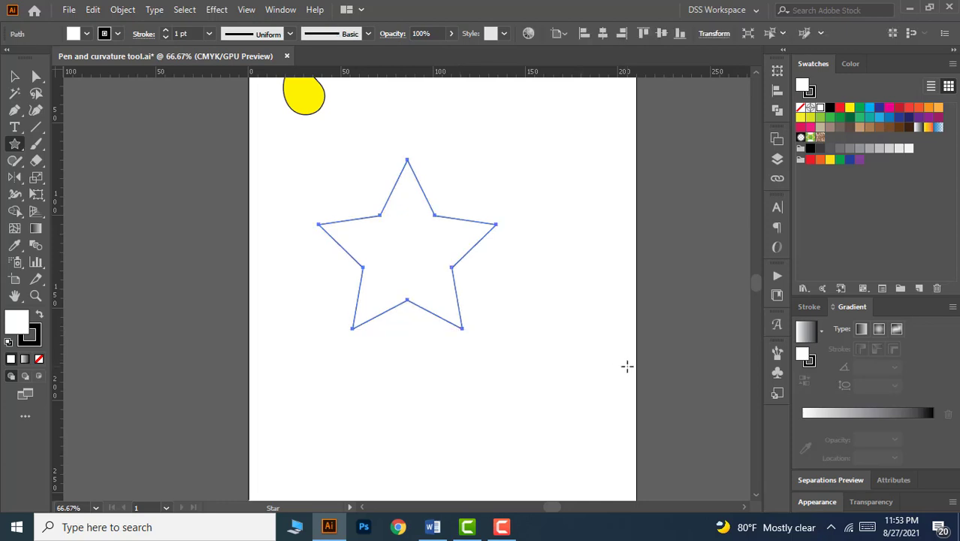
# Examine the two radius settings and the points setting for creating an exact-size star, and leave without creating one.
pyautogui.click(613, 284)
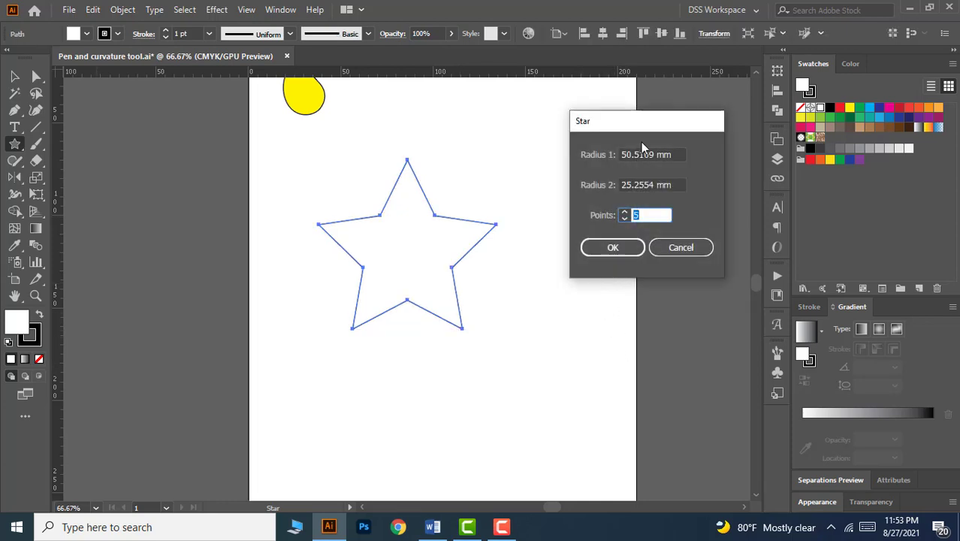
pyautogui.moveTo(650, 126); pyautogui.dragTo(621, 168)
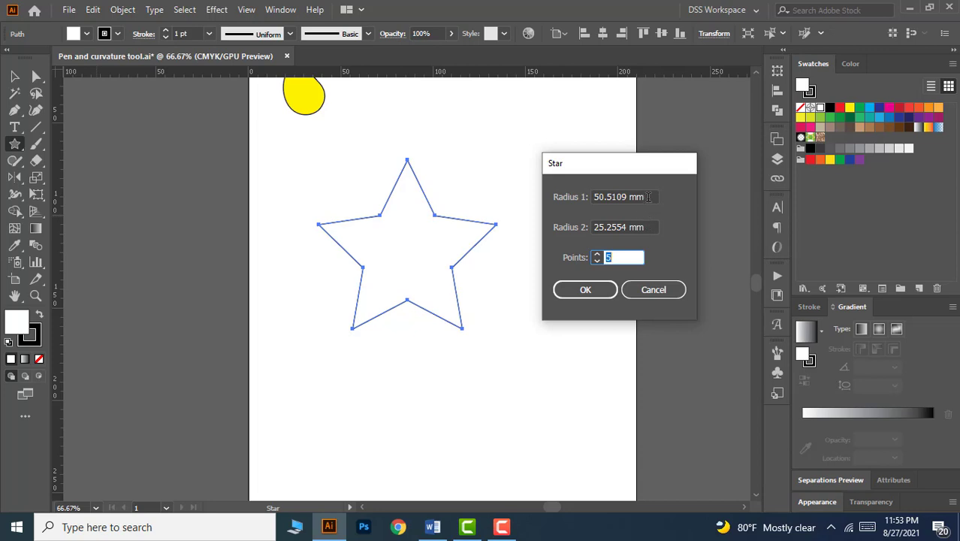
pyautogui.moveTo(645, 197); pyautogui.dragTo(579, 204)
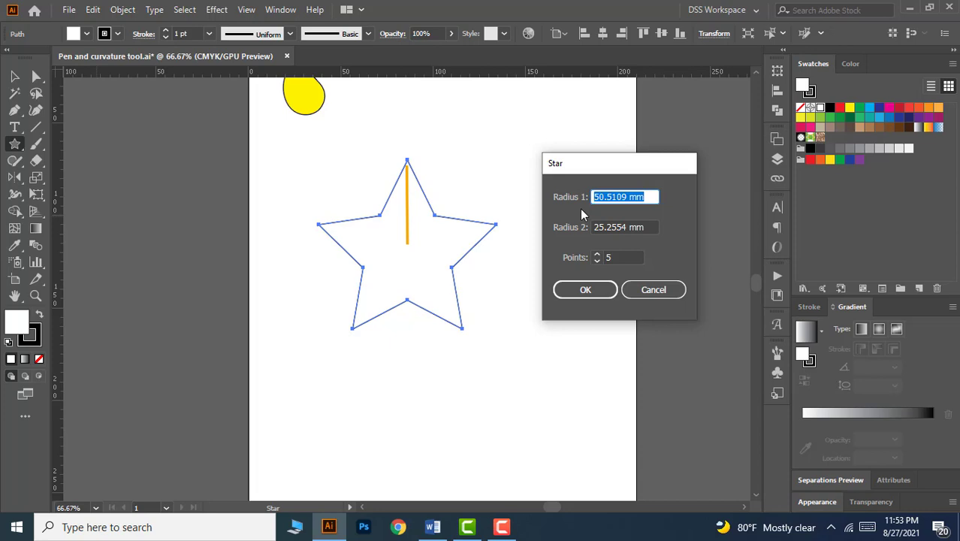
pyautogui.click(650, 228)
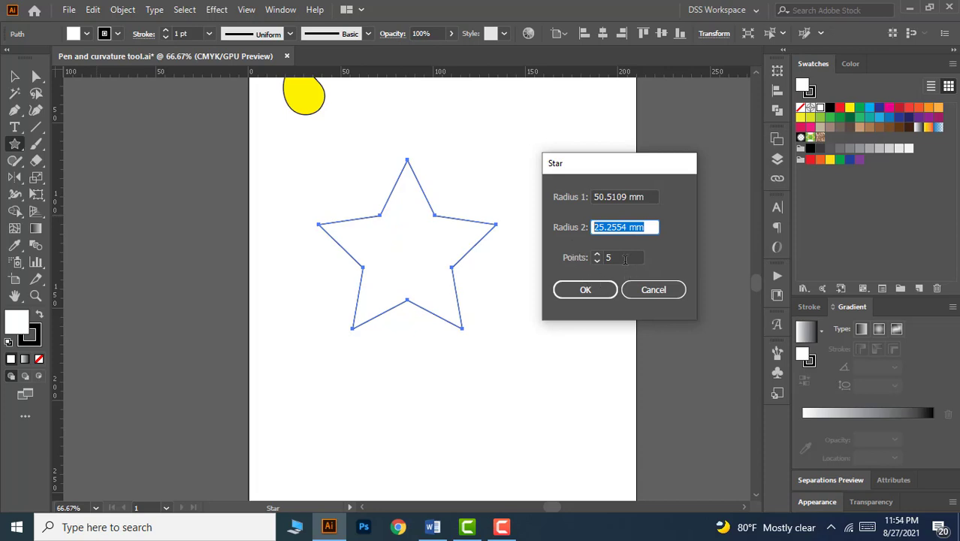
pyautogui.click(597, 257)
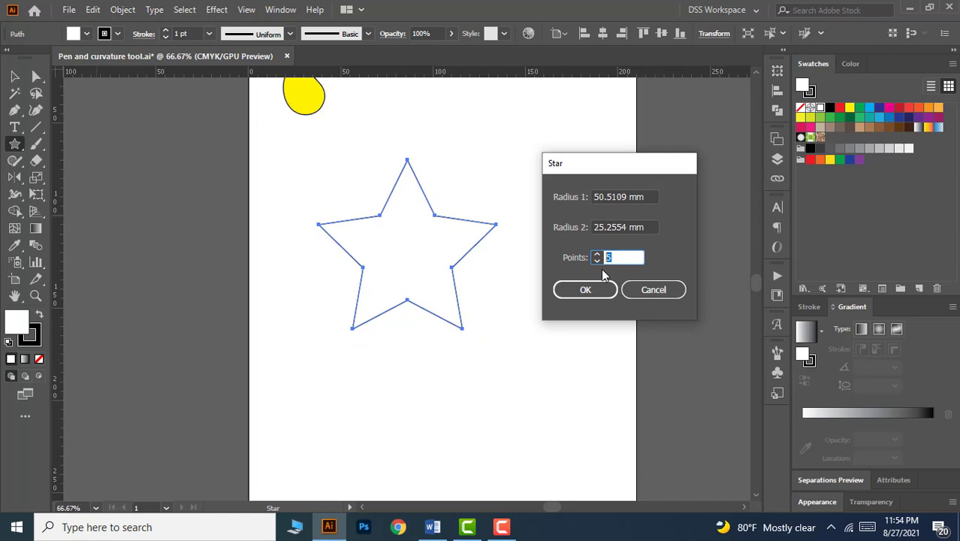
pyautogui.click(641, 291)
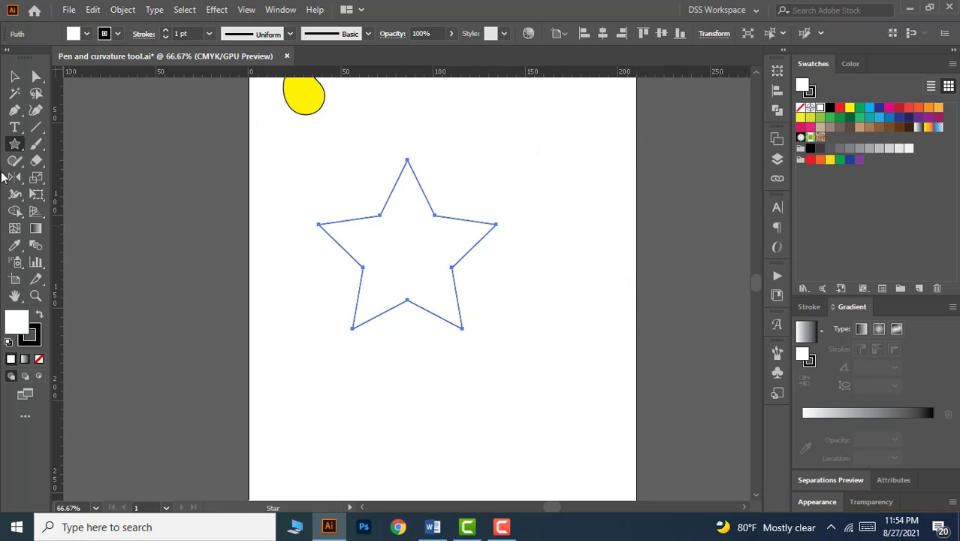
# Look over the available shape tools, and deselect the star with the Selection tool.
pyautogui.rightClick(16, 148)
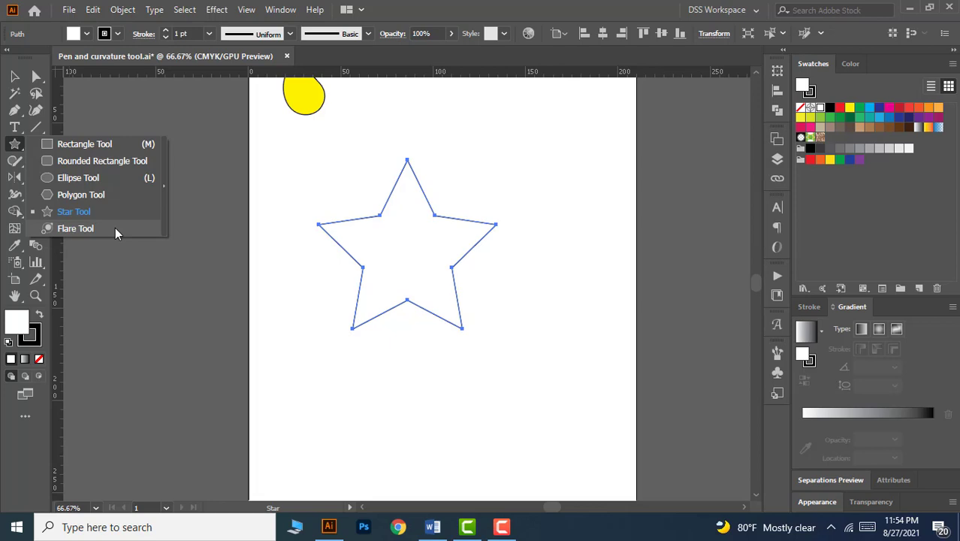
pyautogui.click(15, 76)
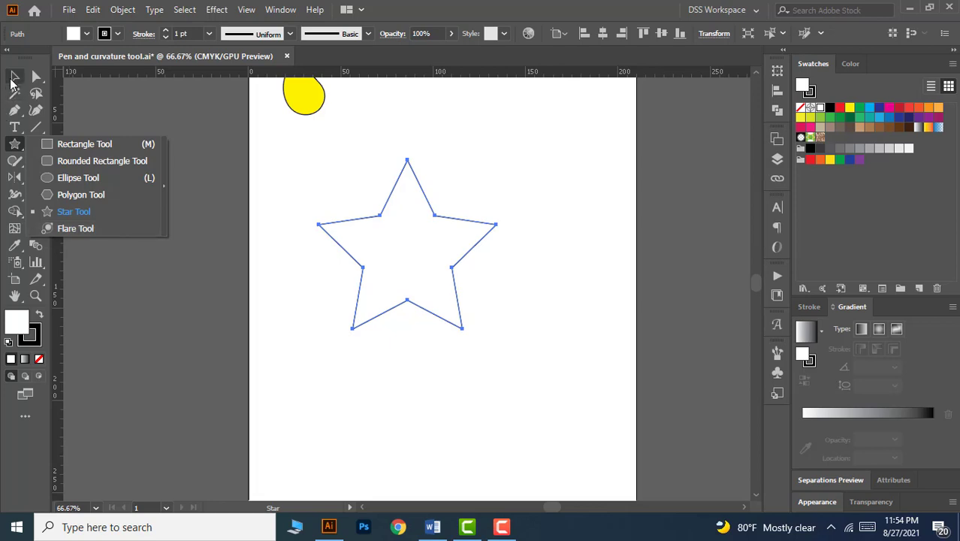
pyautogui.click(263, 169)
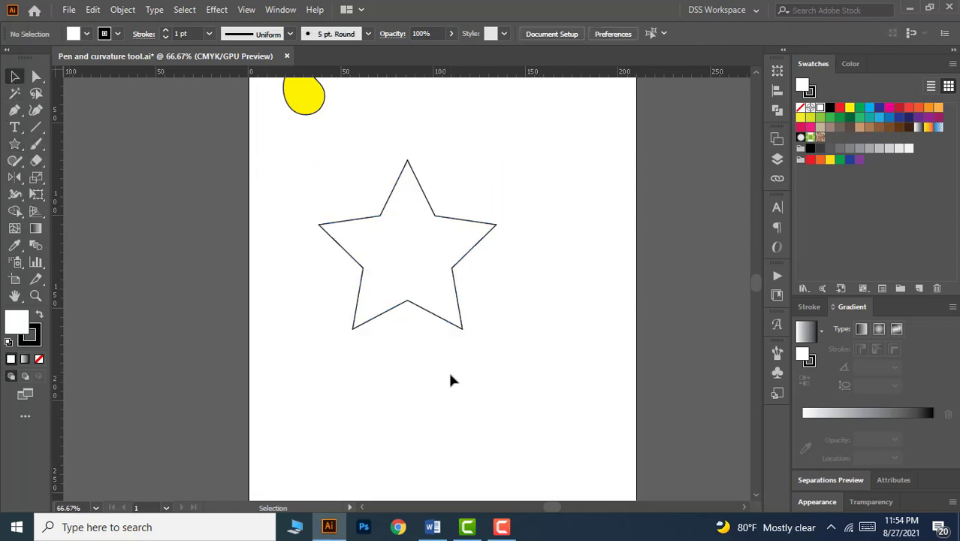